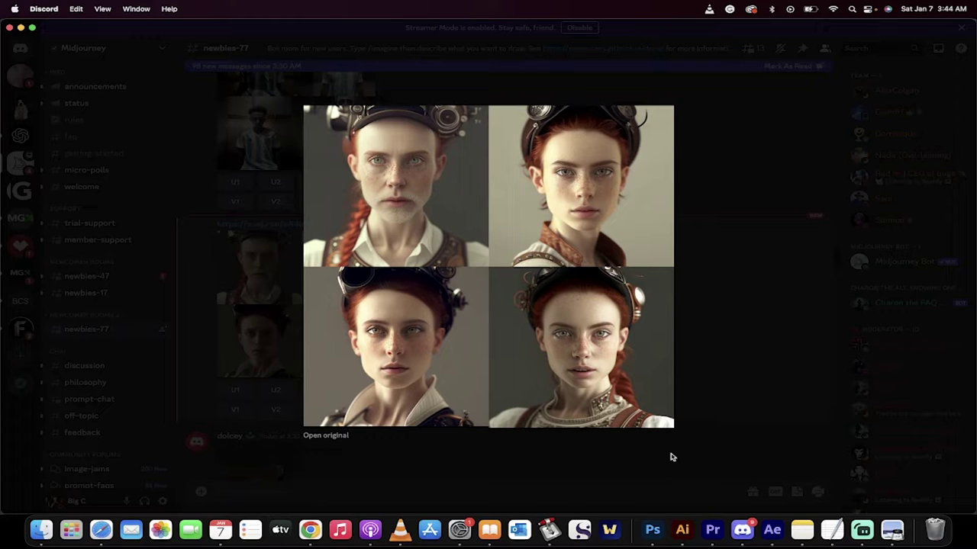
Check the redhead photo in Photoshop, then close the enlarged Midjourney grid preview in Discord.
left_click(652, 535)
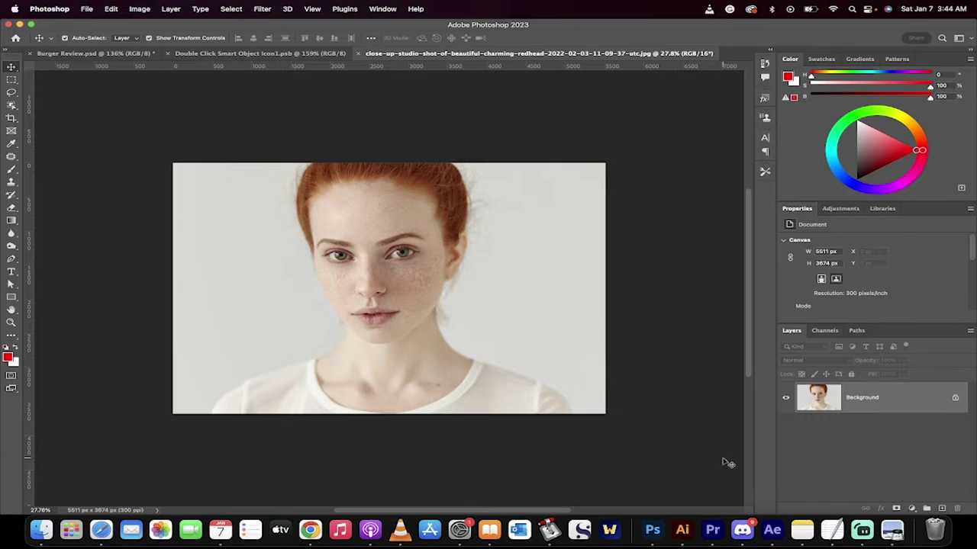
left_click(746, 537)
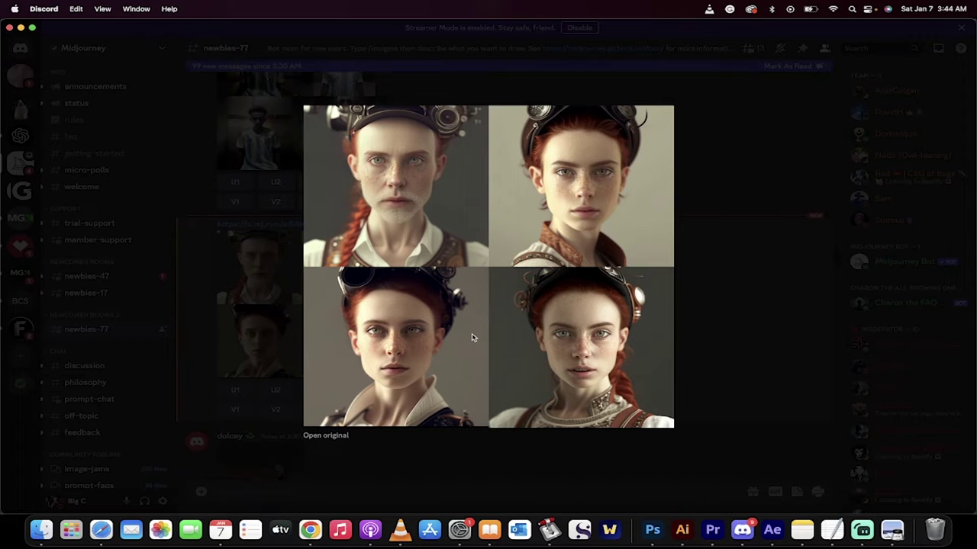
left_click(762, 325)
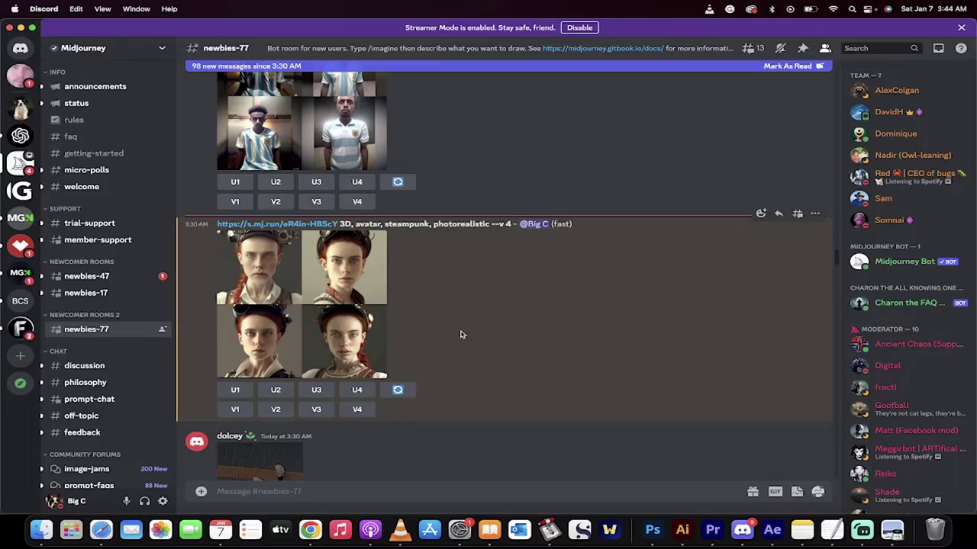
Close the Discord invite tab in Chrome and load midjourney.com.
left_click(311, 531)
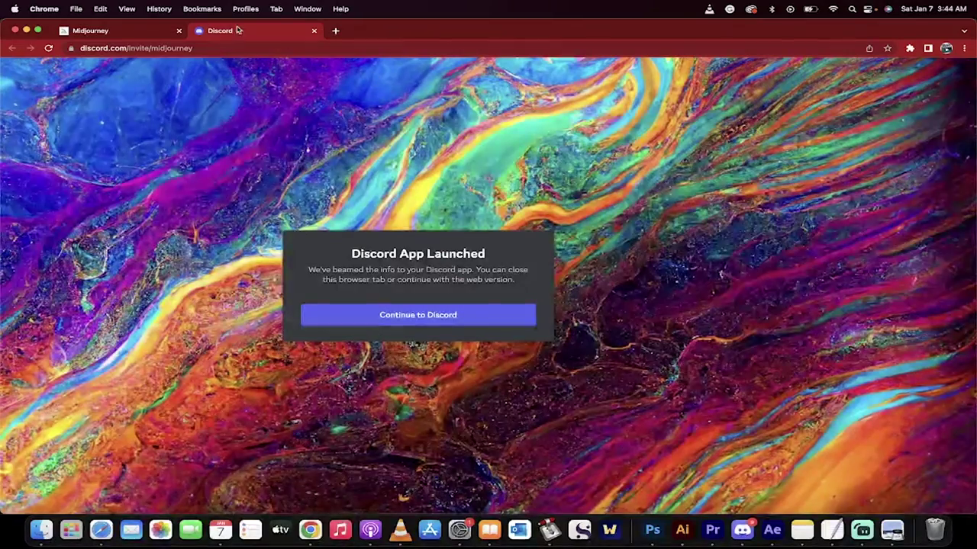
left_click(313, 31)
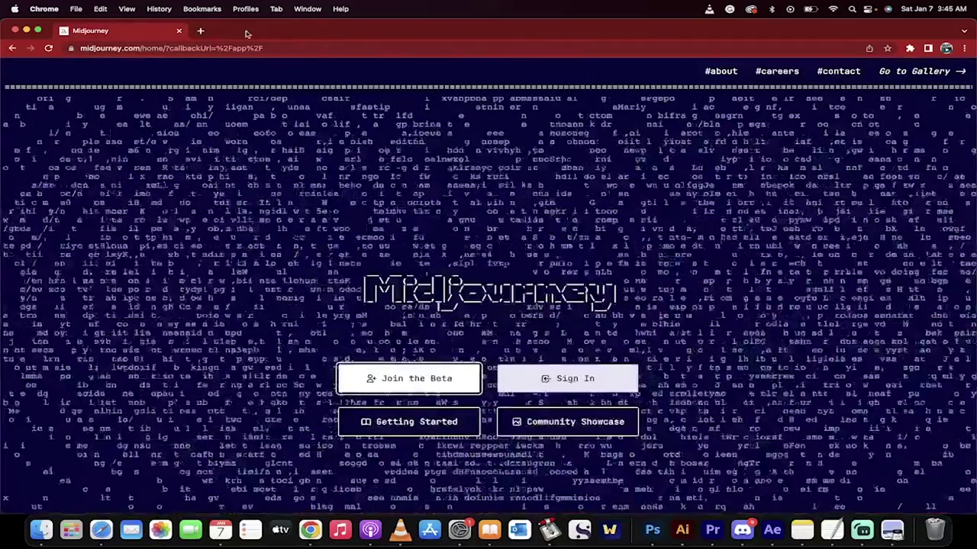
key("BackSpace")
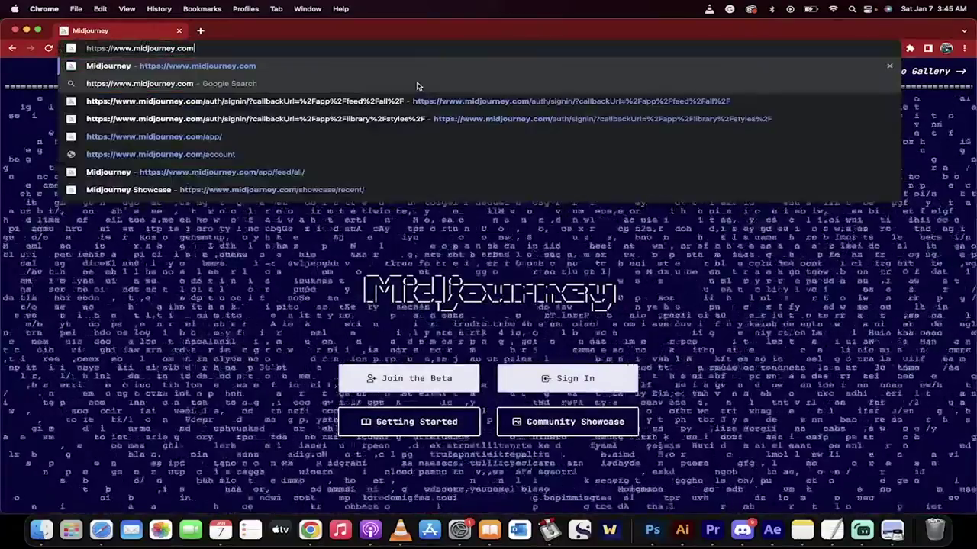
key("Return")
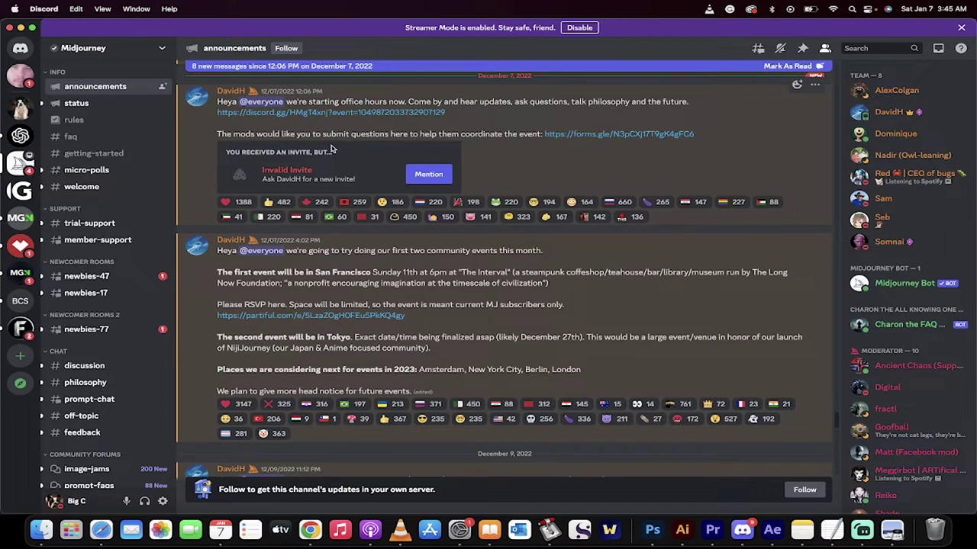
Scroll the Midjourney server's channel list down to newbies-77 under Newcomer Rooms 2.
scroll(97, 242, "down", 1)
mouse_move(97, 244)
scroll(97, 244, "down", 3)
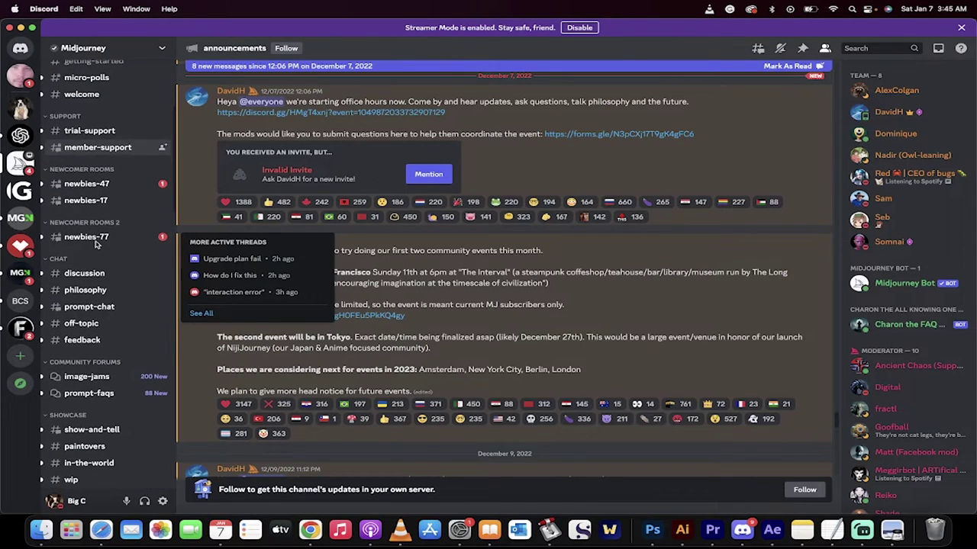
mouse_move(85, 189)
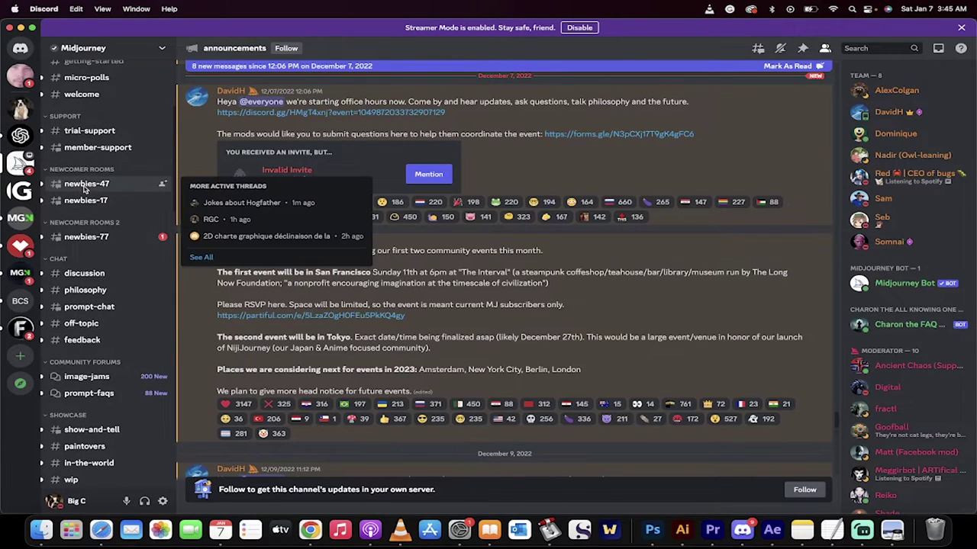
Open newbies-77, scroll to its newest messages, and place the cursor in the message box.
left_click(90, 238)
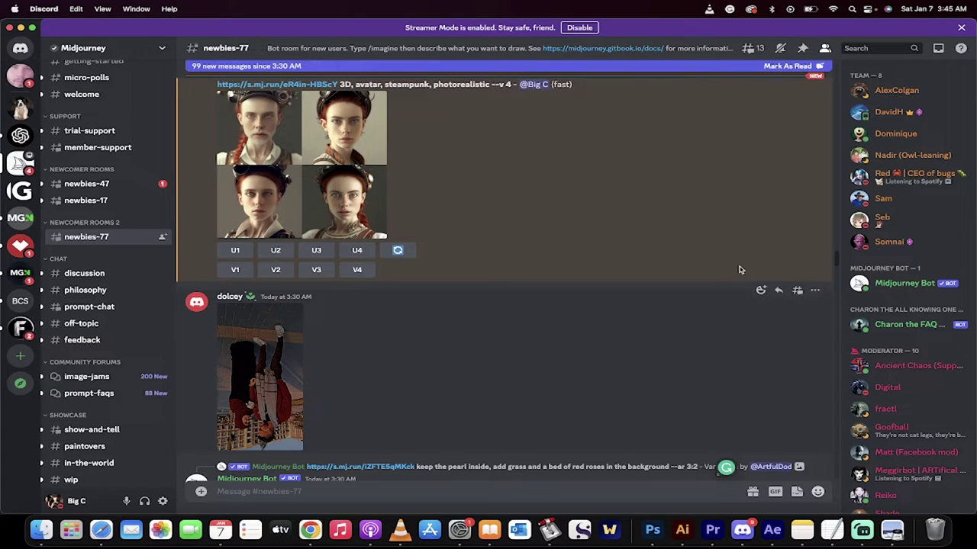
scroll(839, 260, "down", 10)
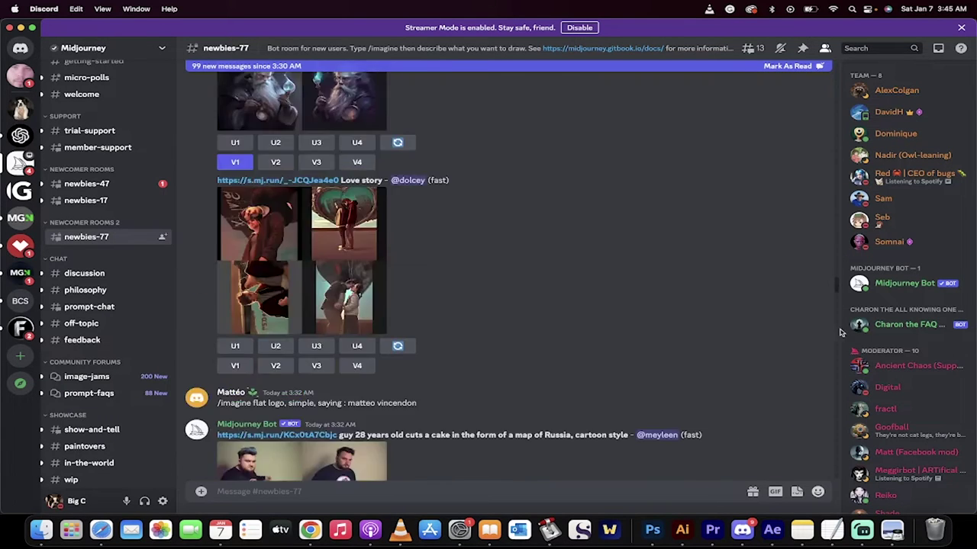
scroll(841, 465, "down", 10)
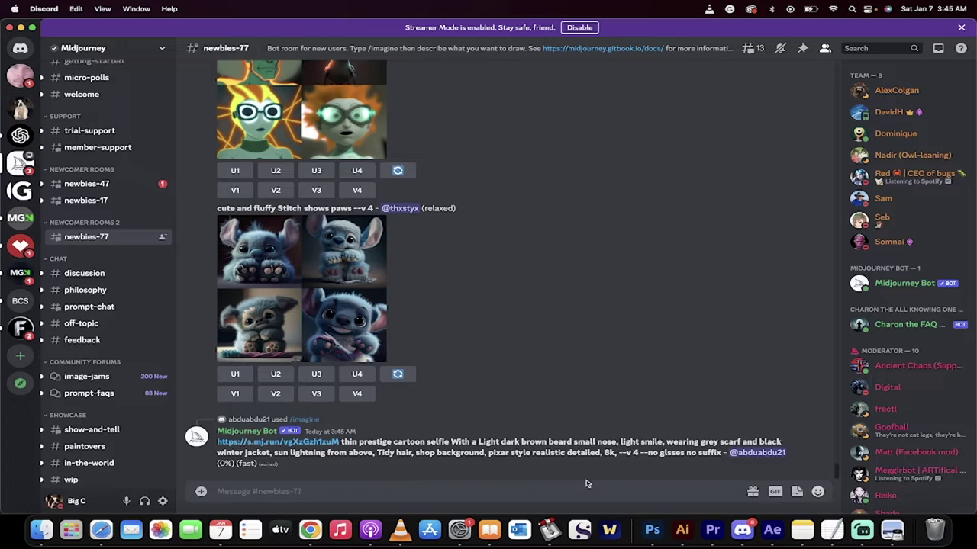
left_click(421, 491)
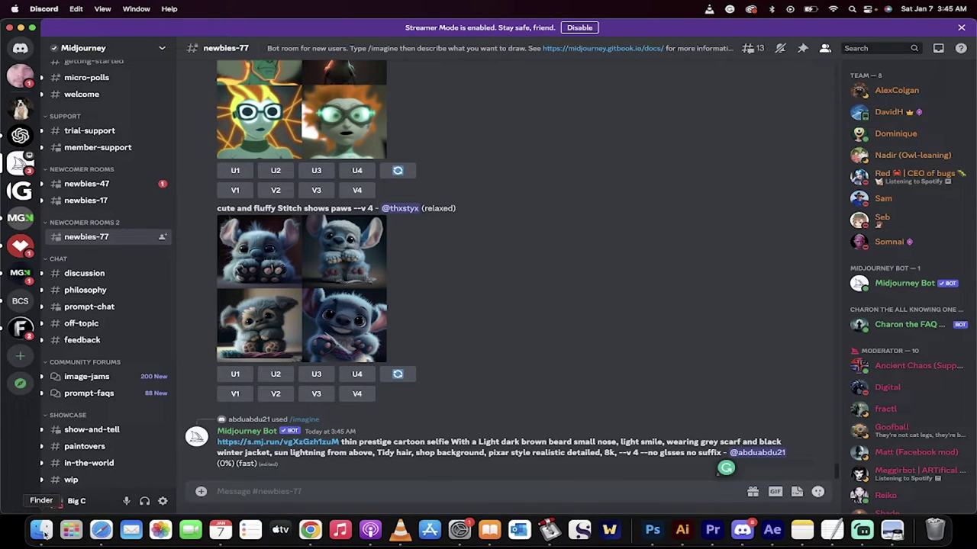
Drag the close-up redhead studio JPG from Finder's Pictures folder into the Discord message box.
left_click(42, 532)
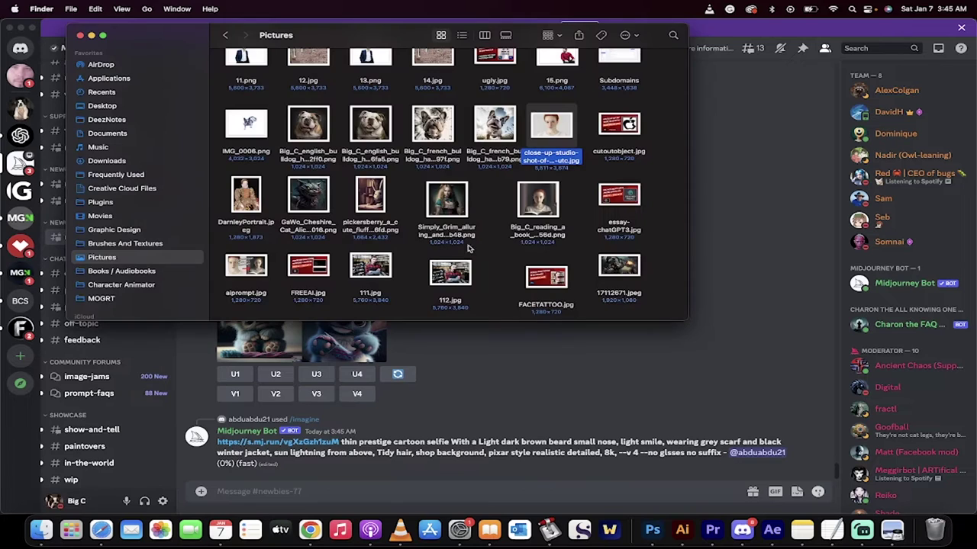
left_click_drag(545, 138, 514, 283)
key("super+Tab")
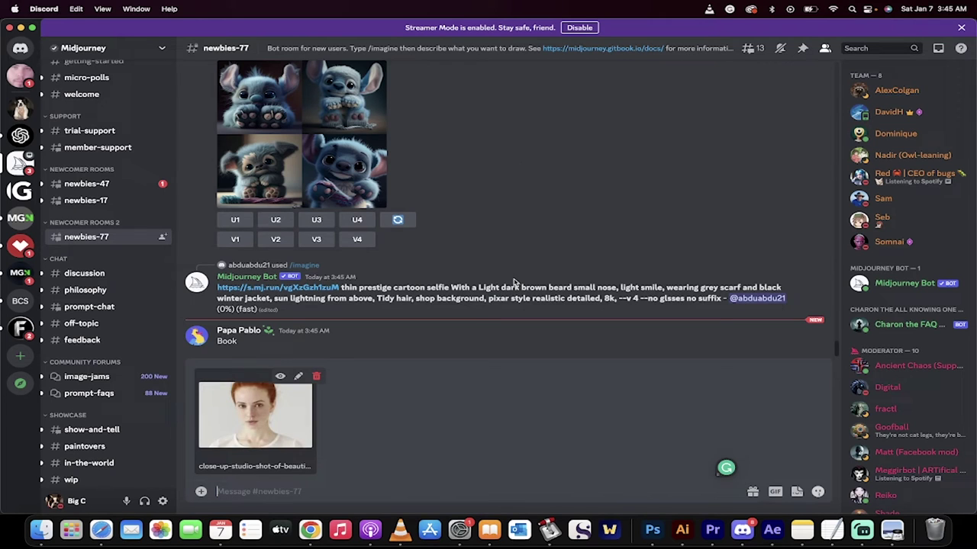
Post the redhead photo to newbies-77 and copy the uploaded image's link.
key("Return")
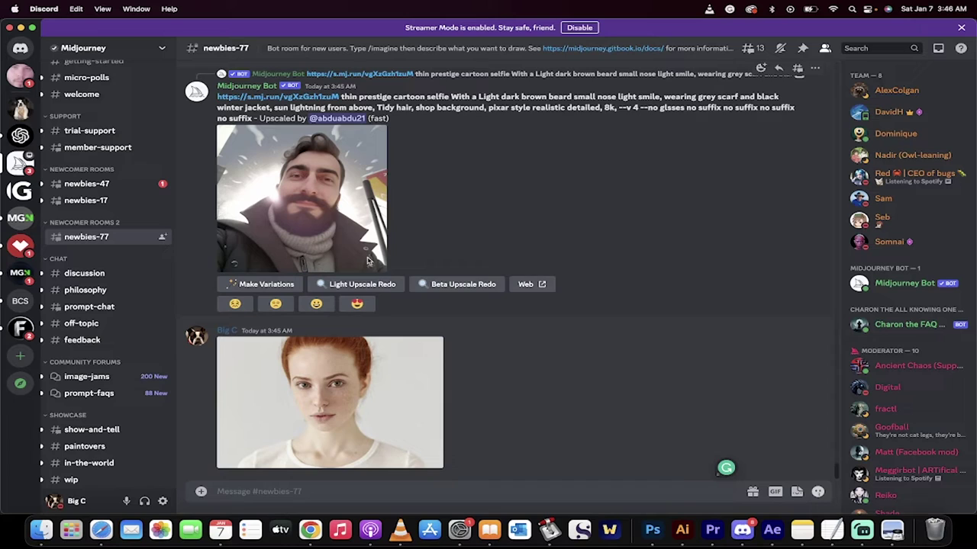
right_click(386, 379)
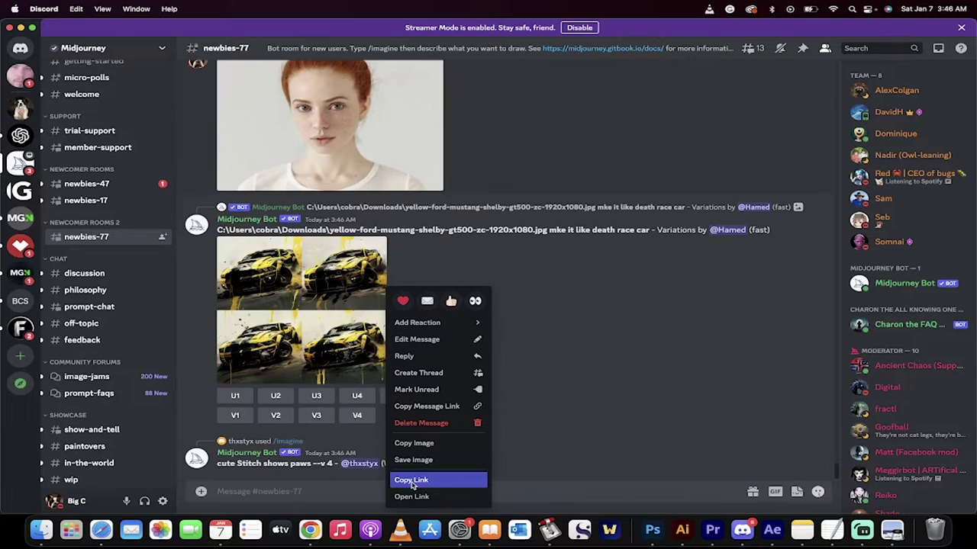
left_click(411, 480)
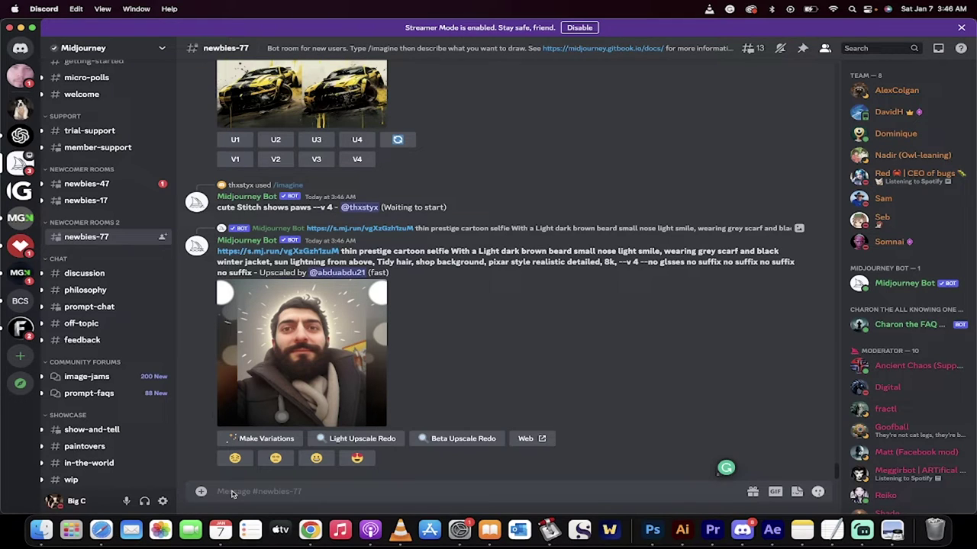
Send /imagine with the pasted photo link plus '3D avatar, cartoon, photorealistic, steampunk style'.
type("/")
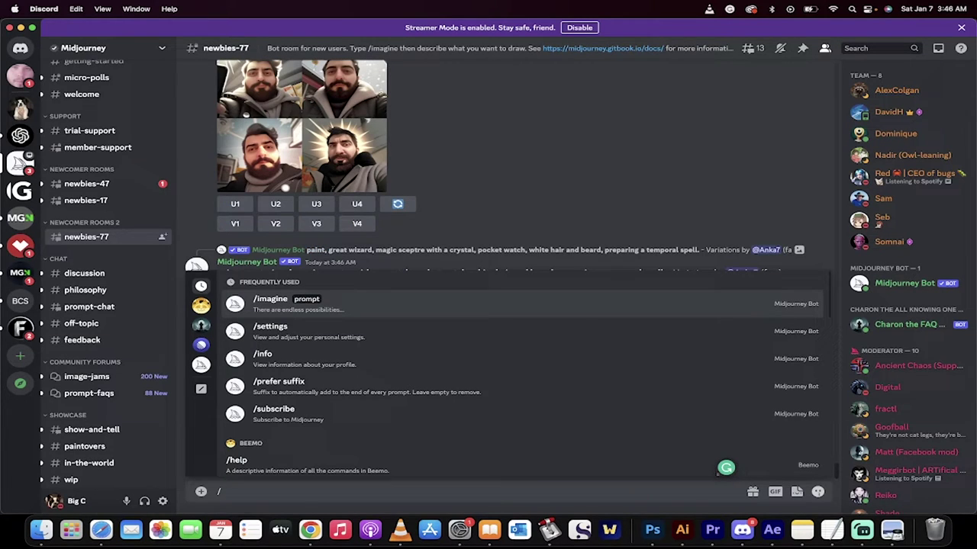
key("BackSpace")
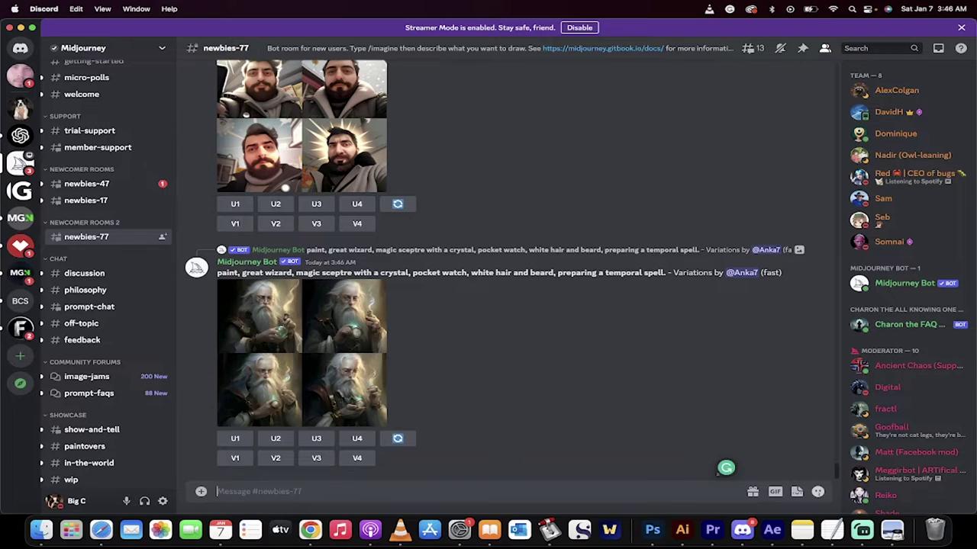
type("/")
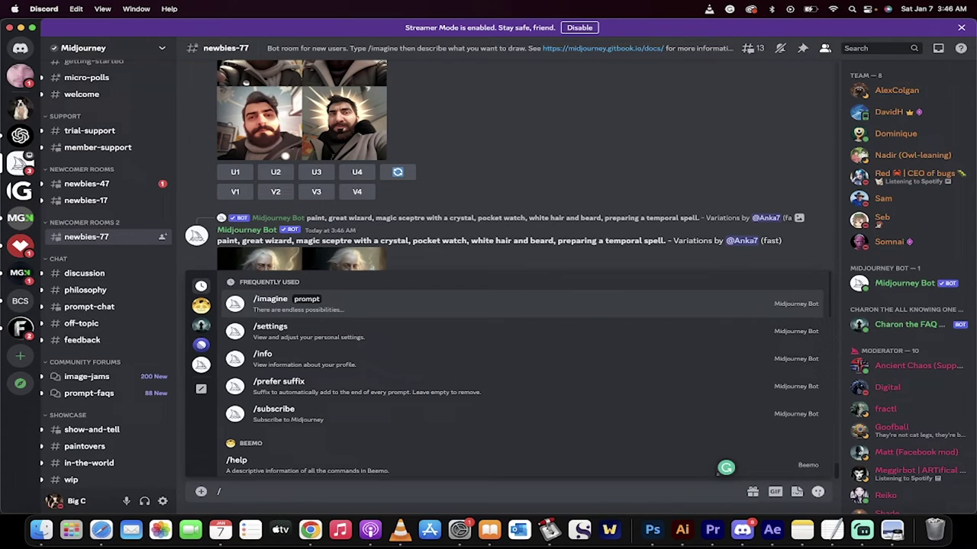
type("imagine")
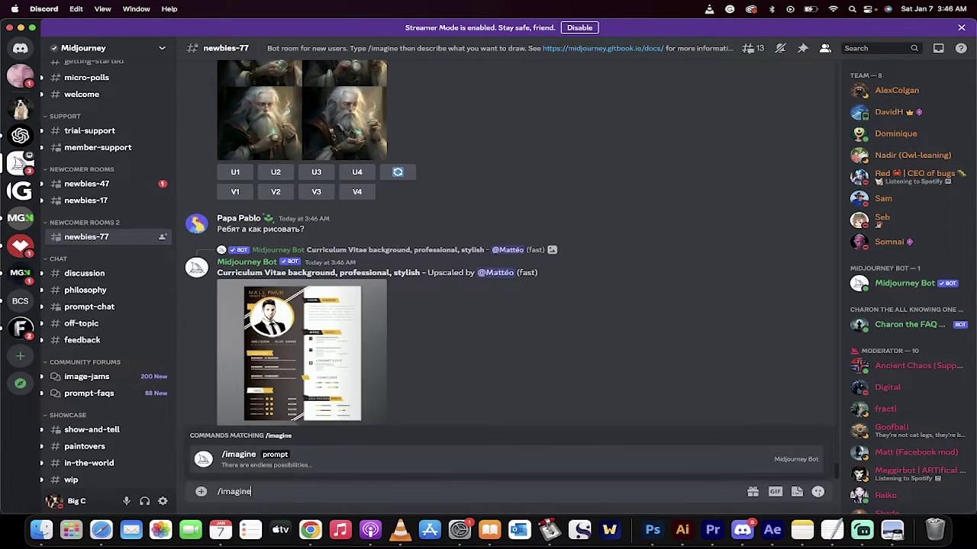
key("Return")
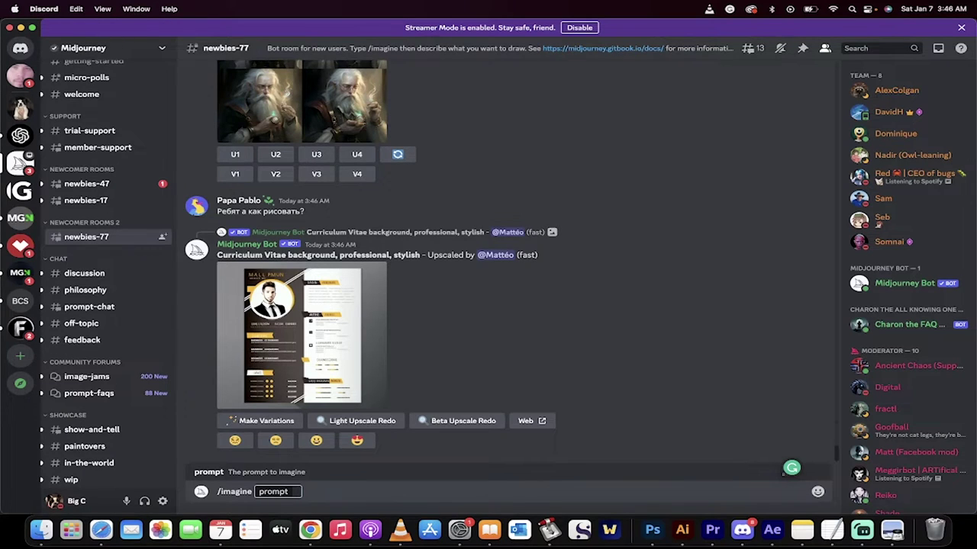
key("super+v")
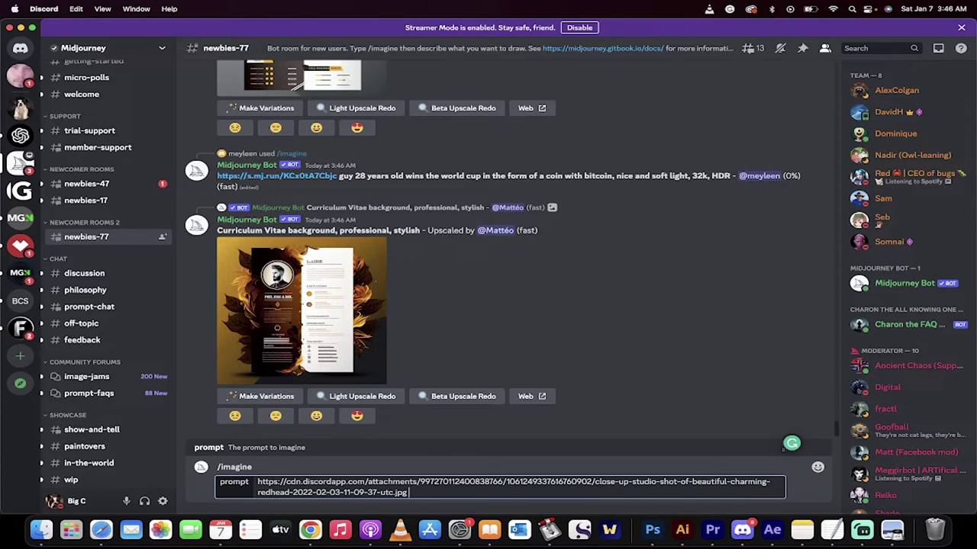
type("3D a")
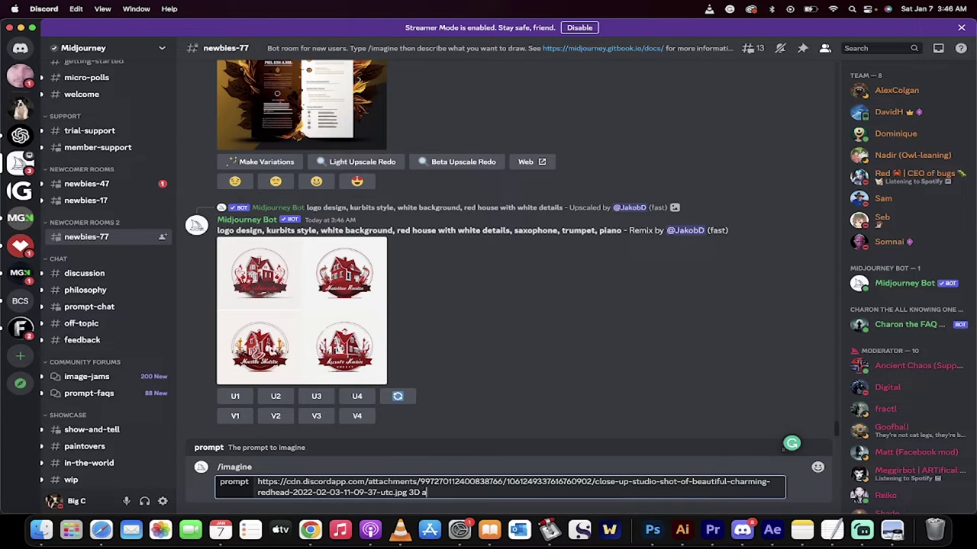
type("vatar, cartoon, photorealistic,")
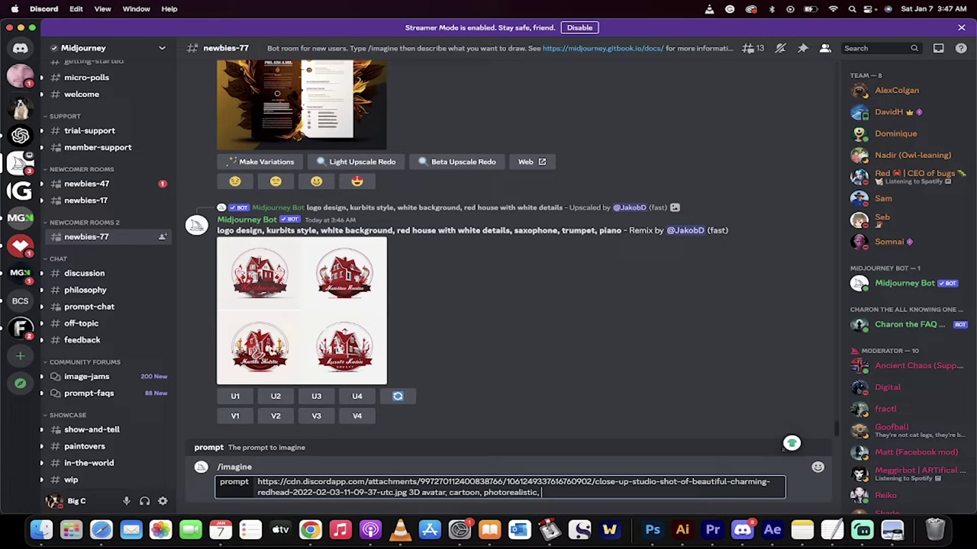
type("steampunk")
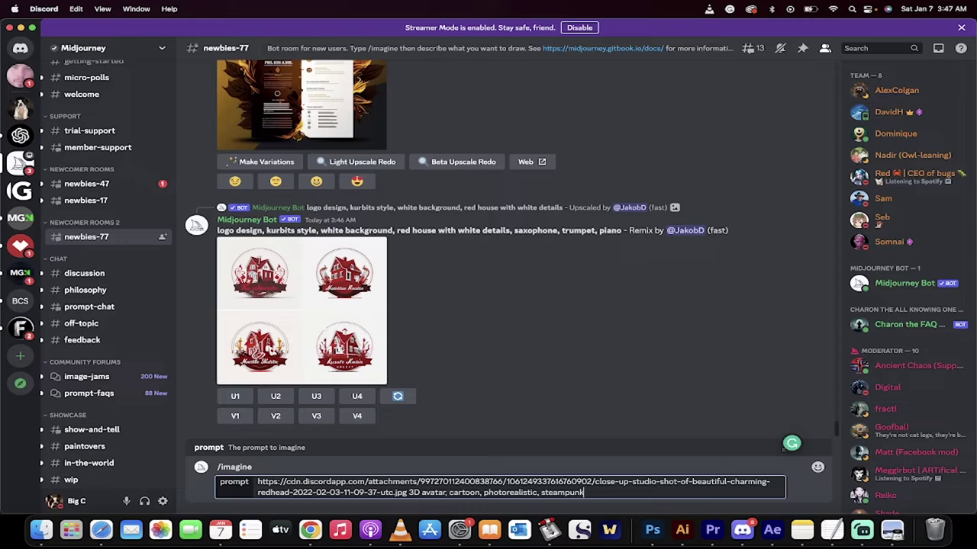
type(" style")
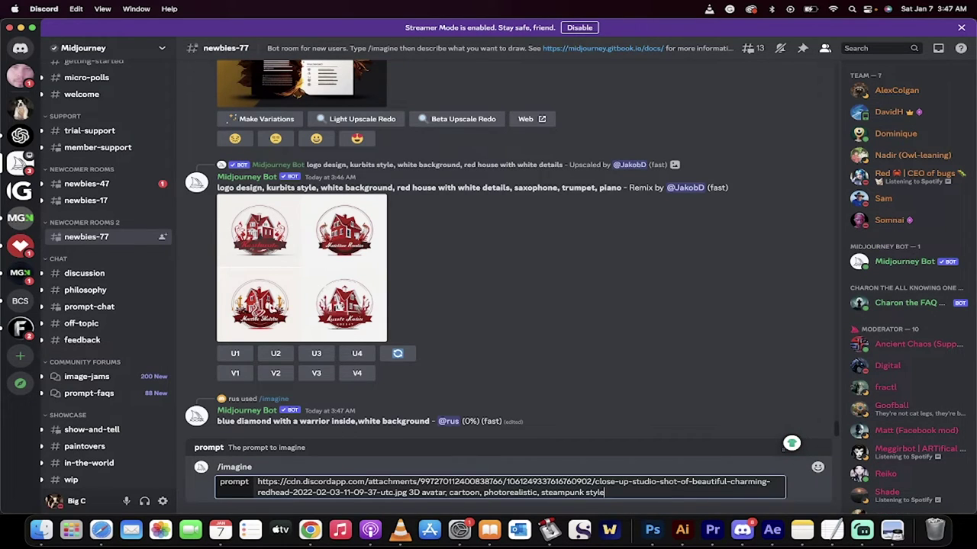
key("Return")
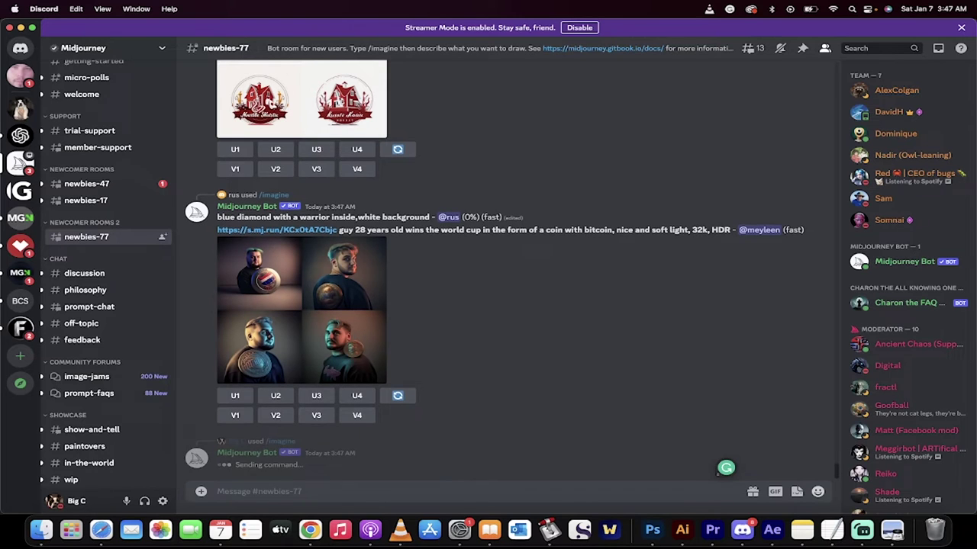
Scroll up to the new steampunk portrait grid, view it enlarged, then close the viewer.
scroll(400, 143, "up", 3)
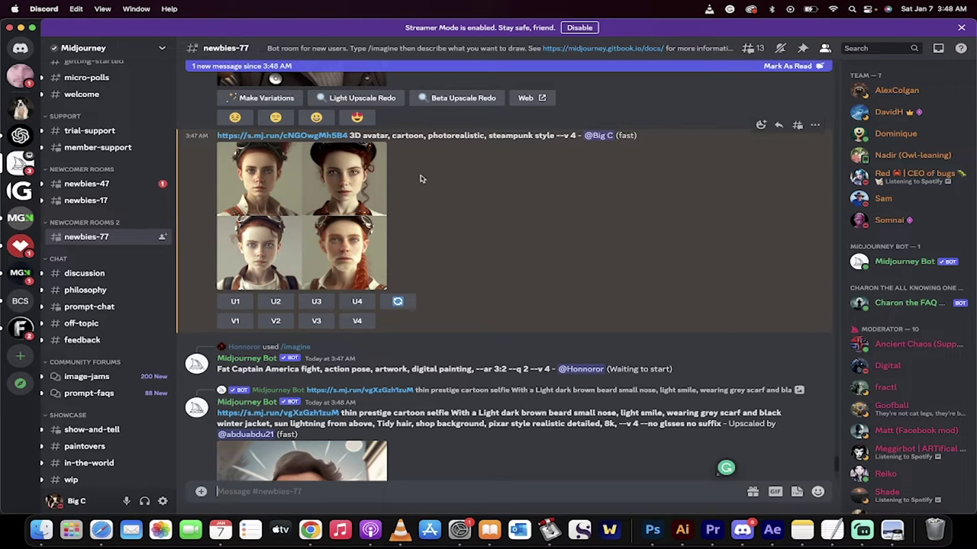
left_click(308, 210)
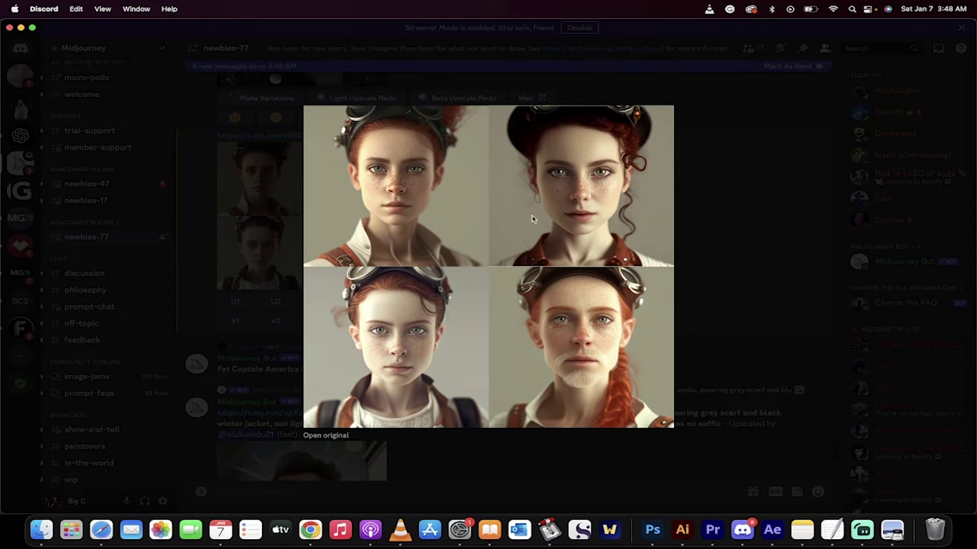
left_click(707, 208)
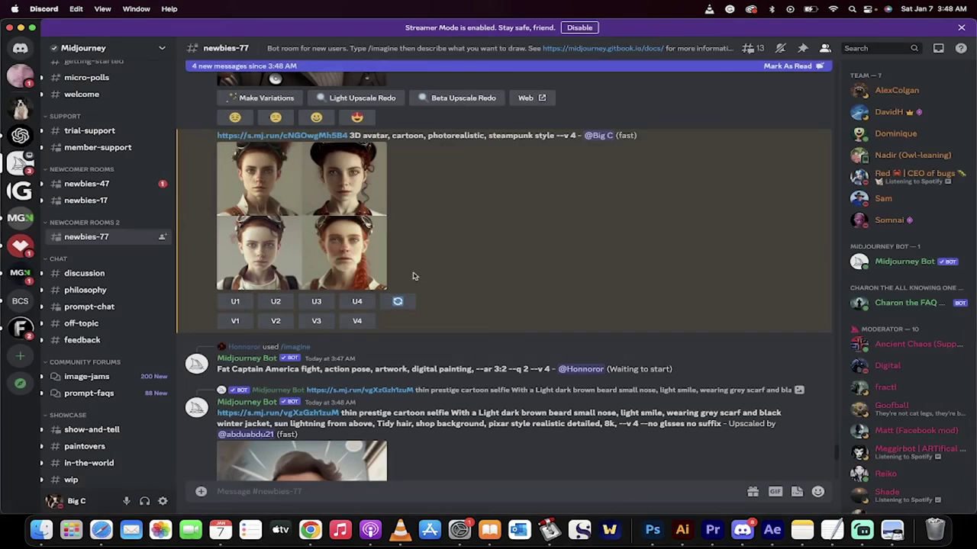
Request U1 and U2 upscales, preview the grid enlarged, and start a V3 variation.
left_click(235, 303)
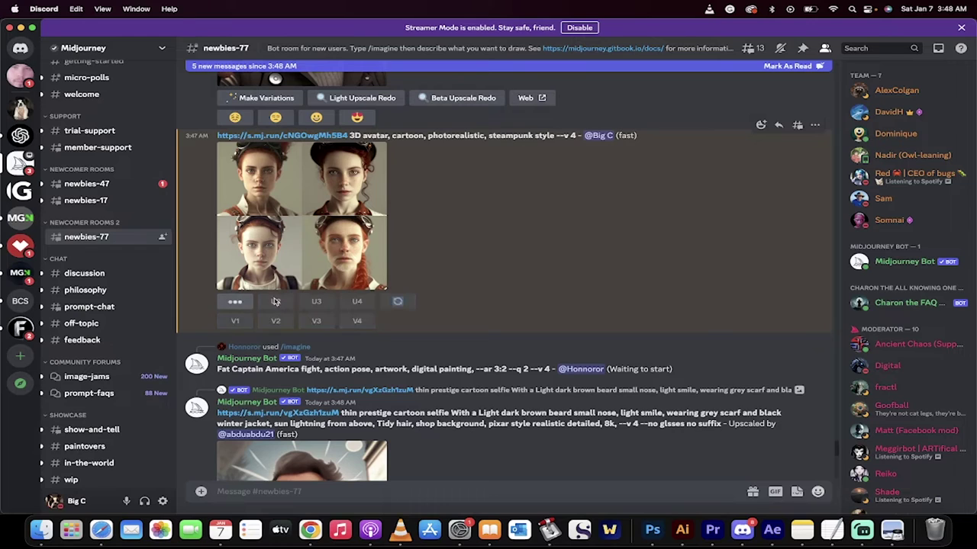
left_click(276, 302)
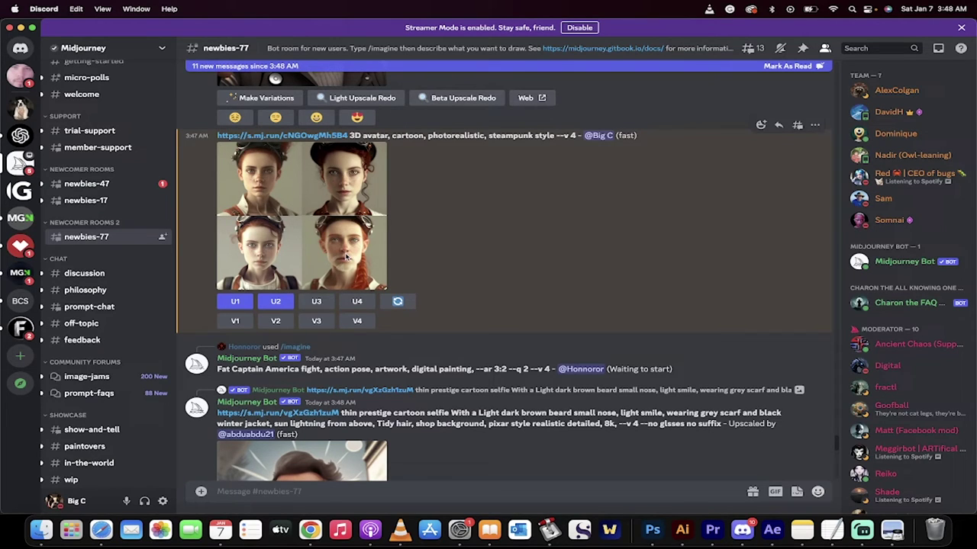
left_click(254, 248)
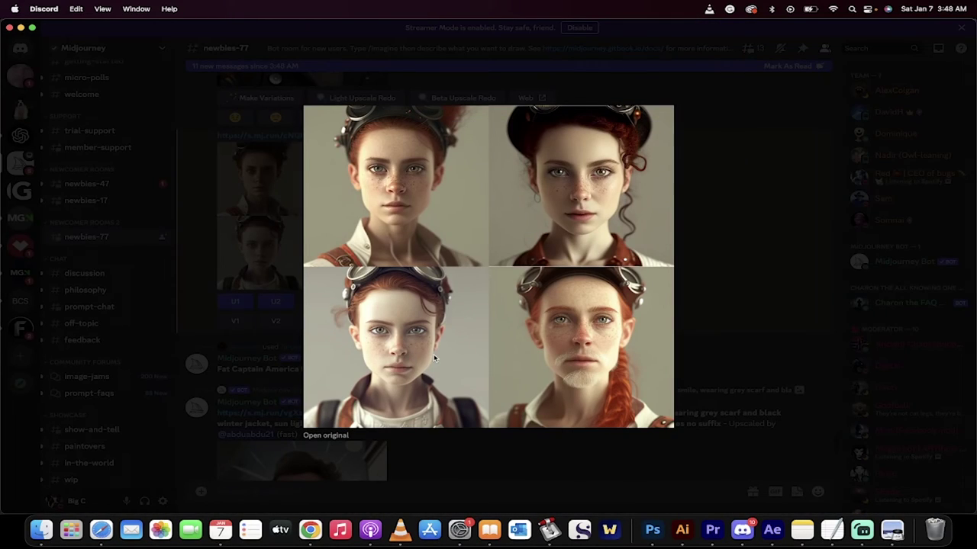
left_click(724, 335)
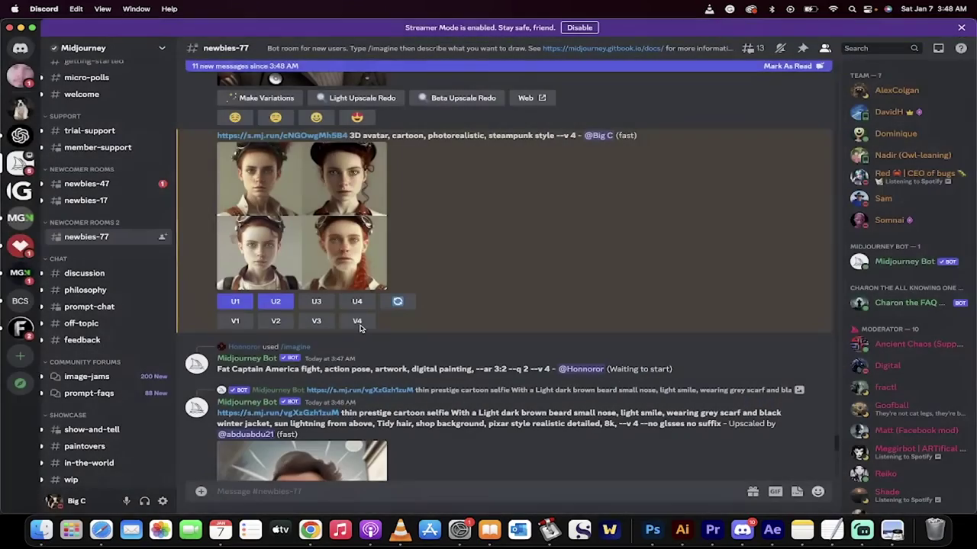
left_click(315, 321)
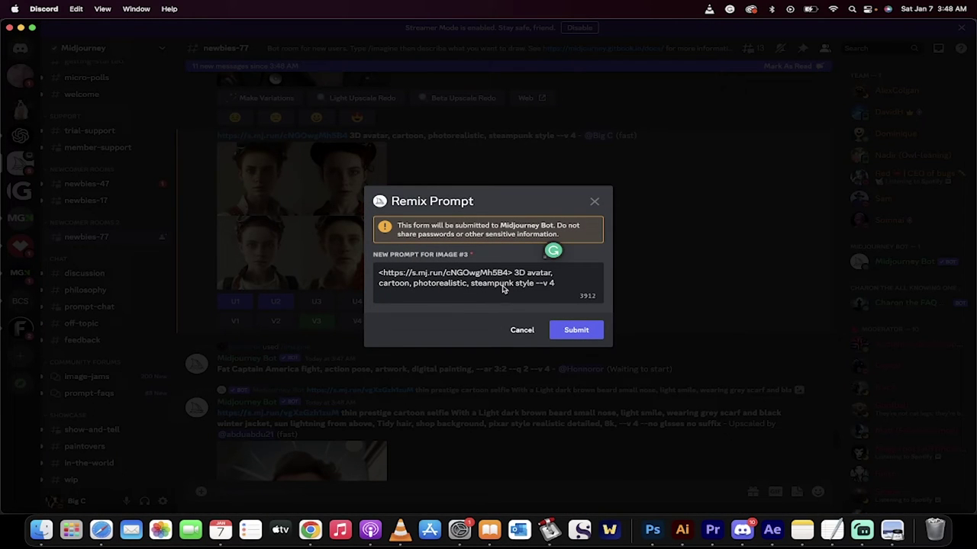
Replace 'steampunk style' with 'cyberpunk style' in the remix prompt and submit it.
left_click_drag(535, 286, 473, 287)
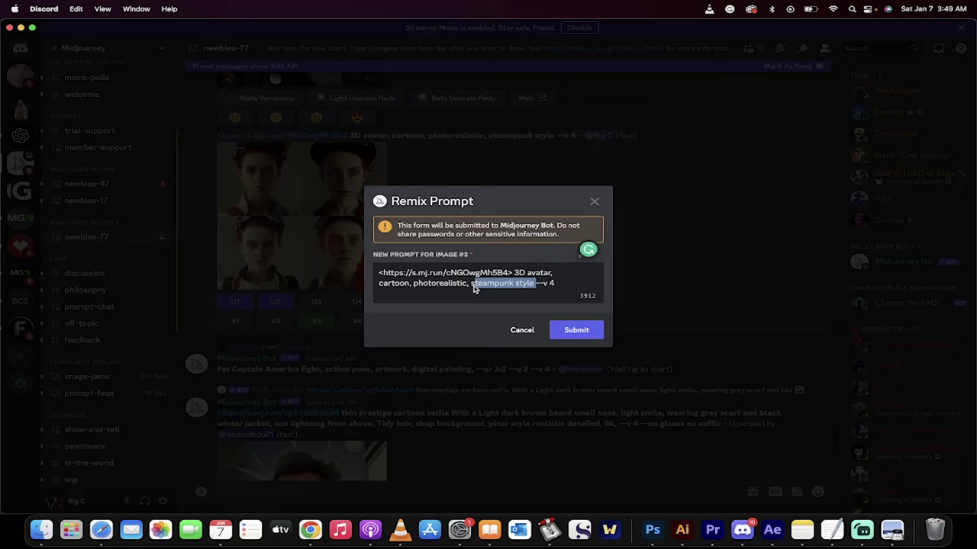
type("cyberpunk stuy")
key("BackSpace")
key("BackSpace")
type("yle")
left_click(574, 330)
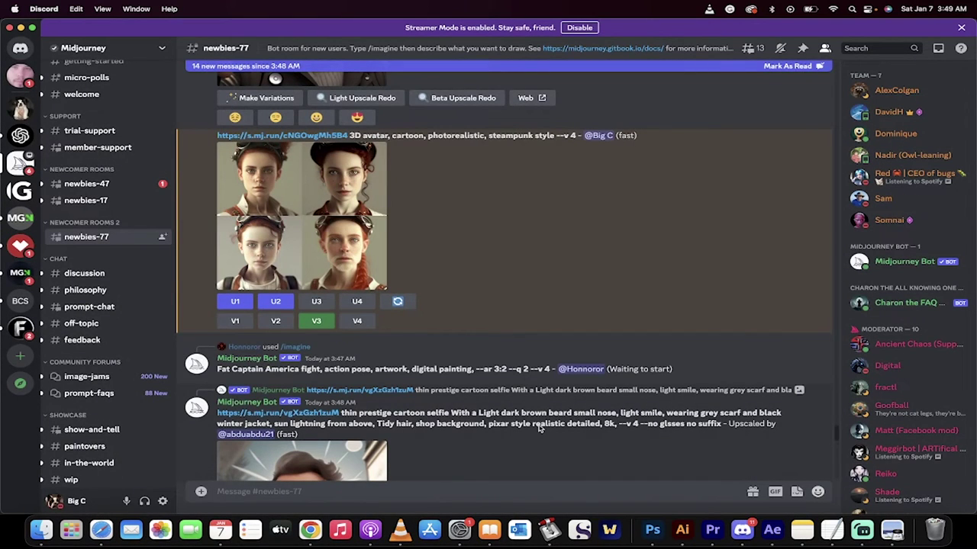
Enlarge the newest upscaled steampunk portrait twice to inspect it.
scroll(462, 361, "down", 10)
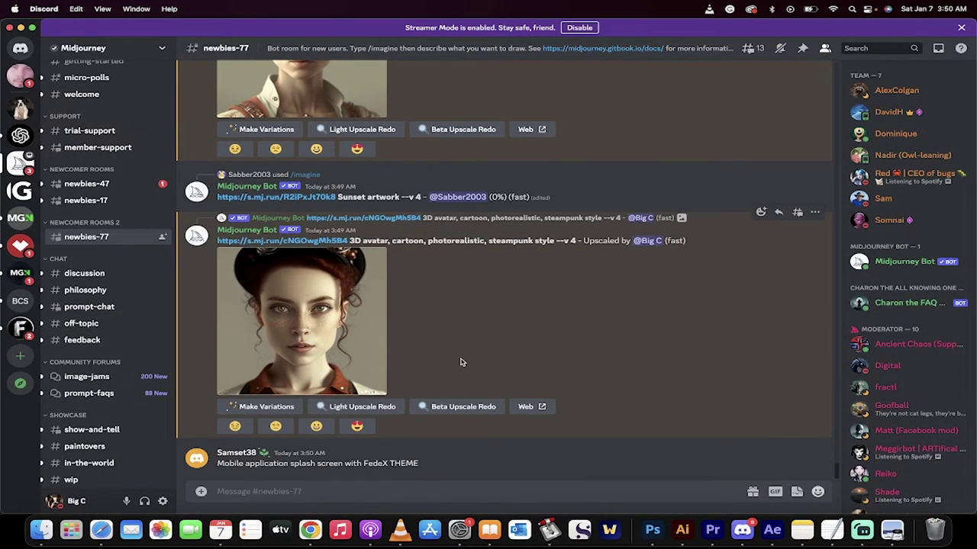
left_click(328, 354)
left_click(770, 349)
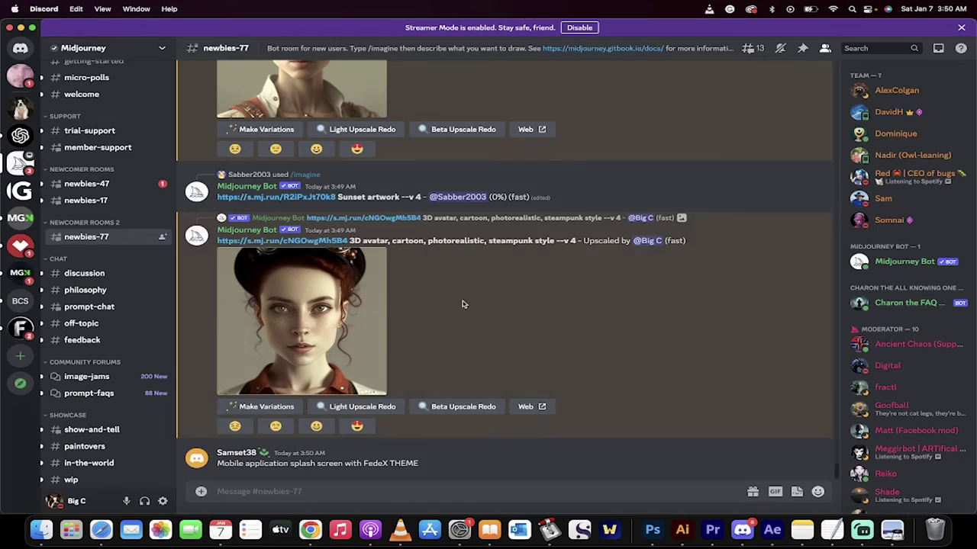
left_click(328, 320)
left_click(744, 312)
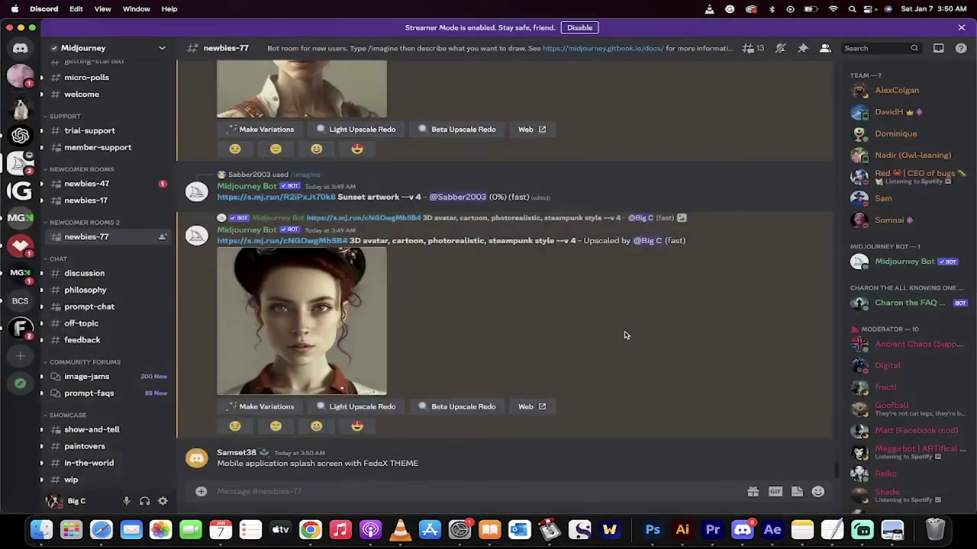
Enlarge the earlier upscaled steampunk portrait for comparison.
scroll(290, 268, "up", 2)
left_click(291, 269)
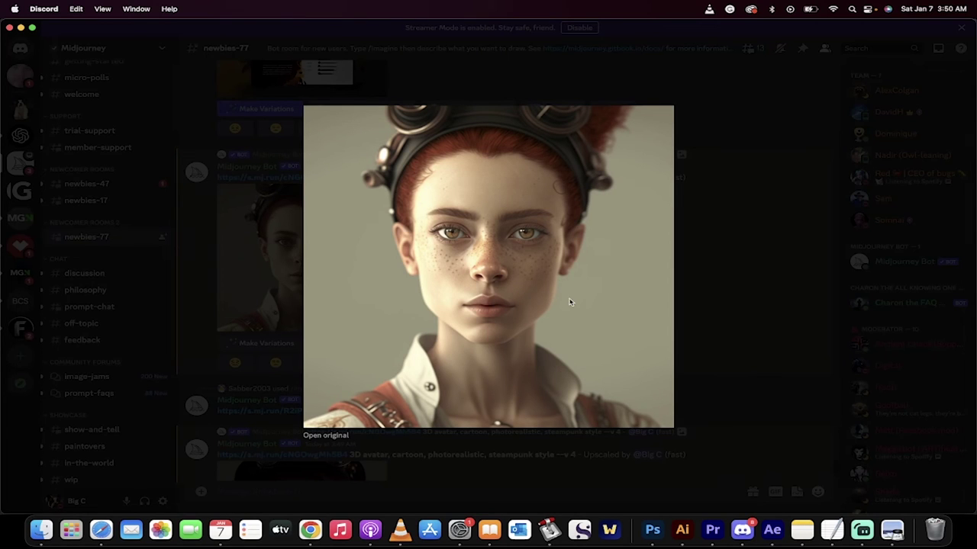
left_click(723, 262)
Enlarge the four-portrait cyberpunk remix grid to inspect it.
scroll(508, 283, "down", 5)
scroll(510, 285, "up", 3)
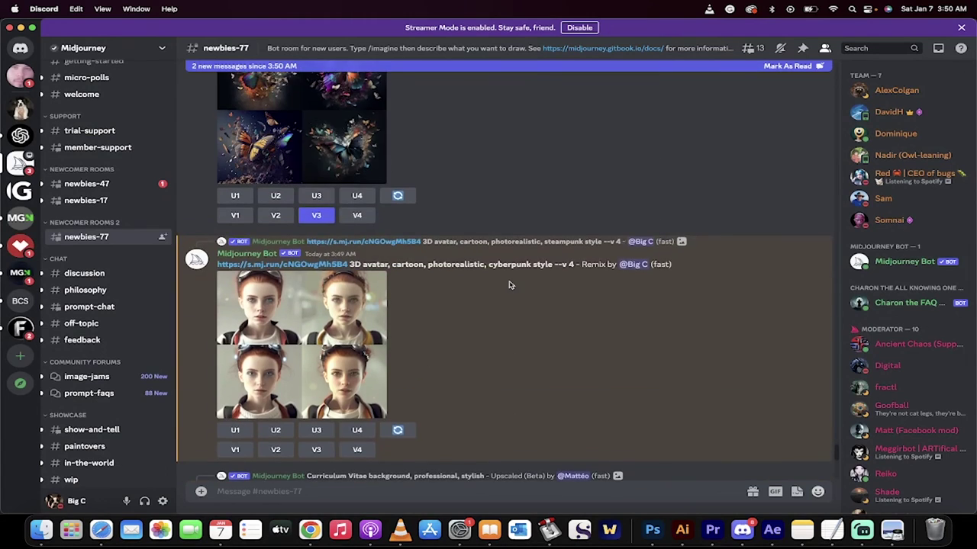
scroll(510, 285, "down", 1)
left_click(295, 346)
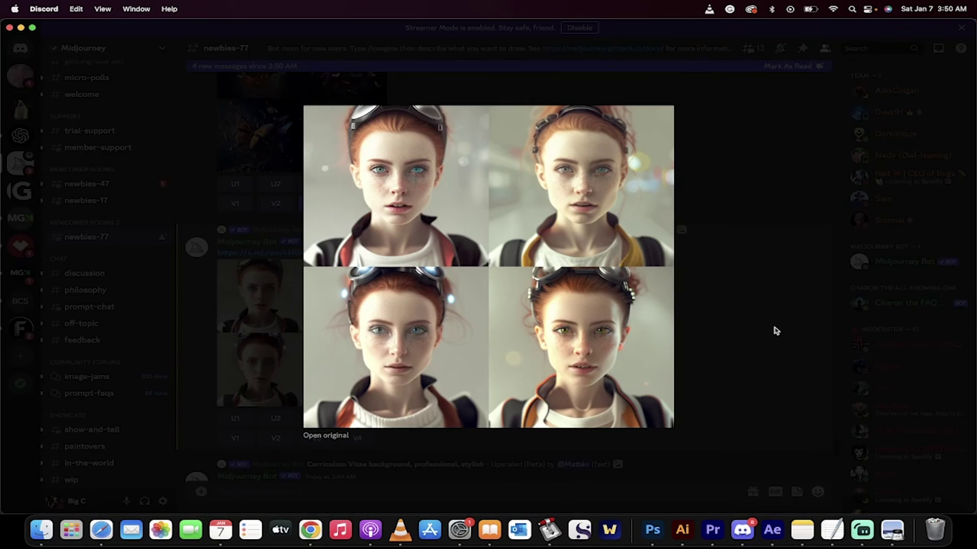
left_click(740, 352)
Scroll back to the upscaled steampunk portrait of the red-haired woman.
scroll(441, 344, "down", 10)
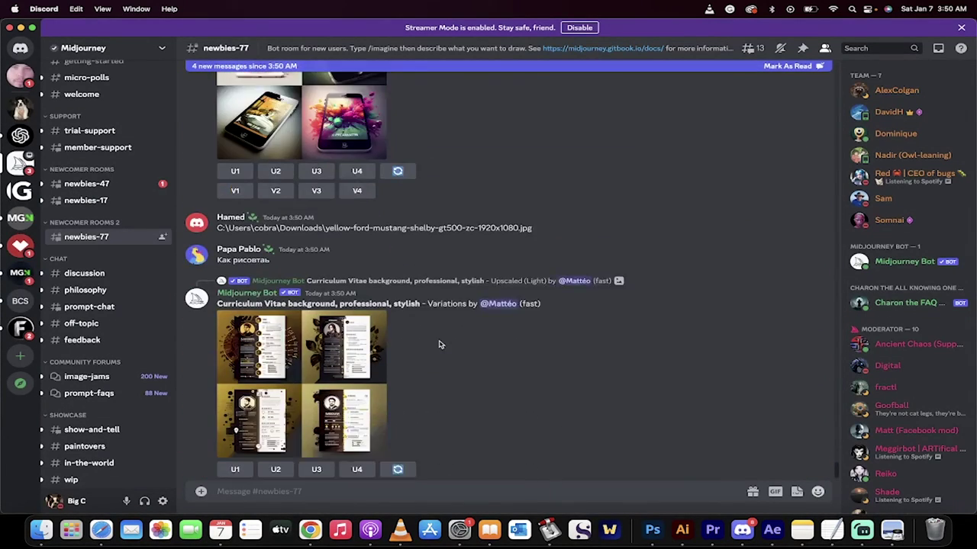
scroll(439, 345, "up", 15)
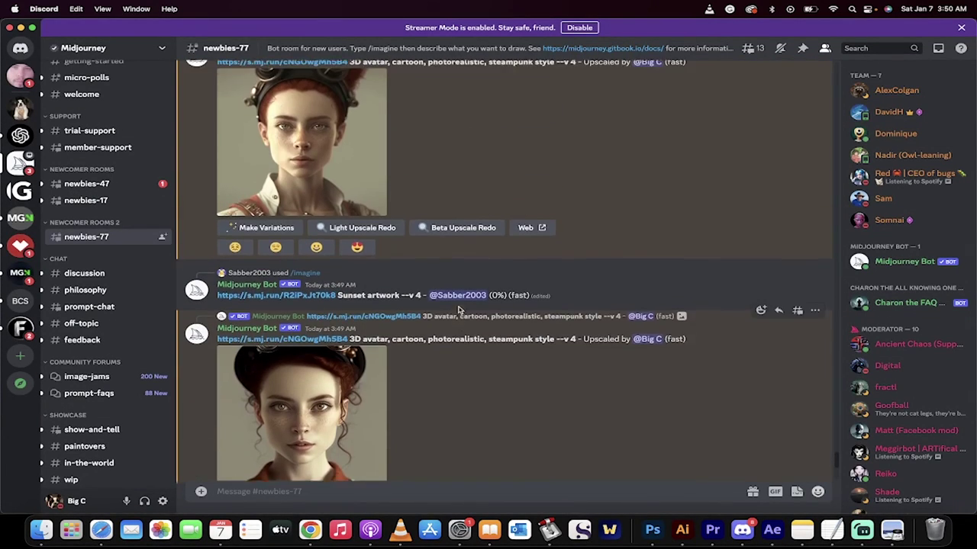
scroll(457, 309, "up", 2)
scroll(439, 322, "down", 3)
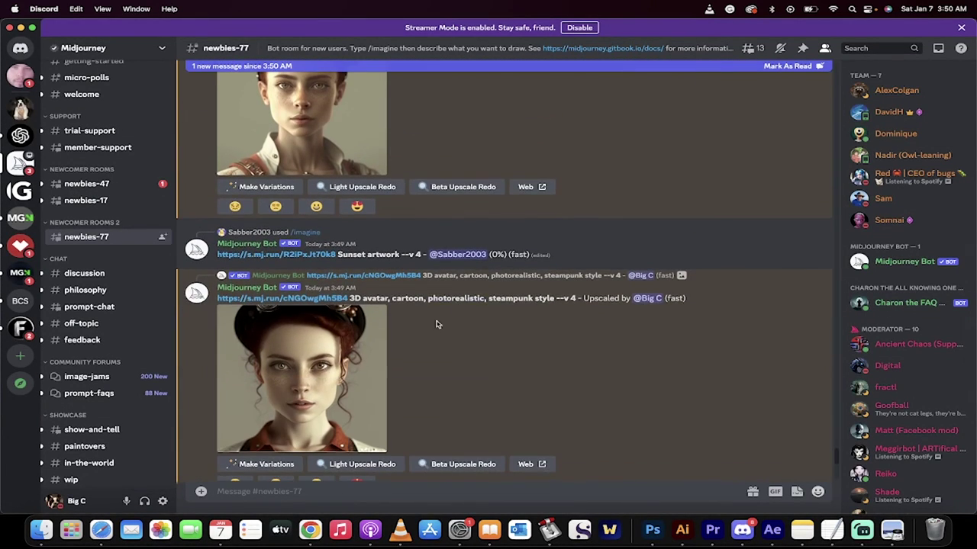
Save the enlarged upscaled steampunk portrait as avatar.png in the Downloads folder.
left_click(348, 381)
right_click(471, 296)
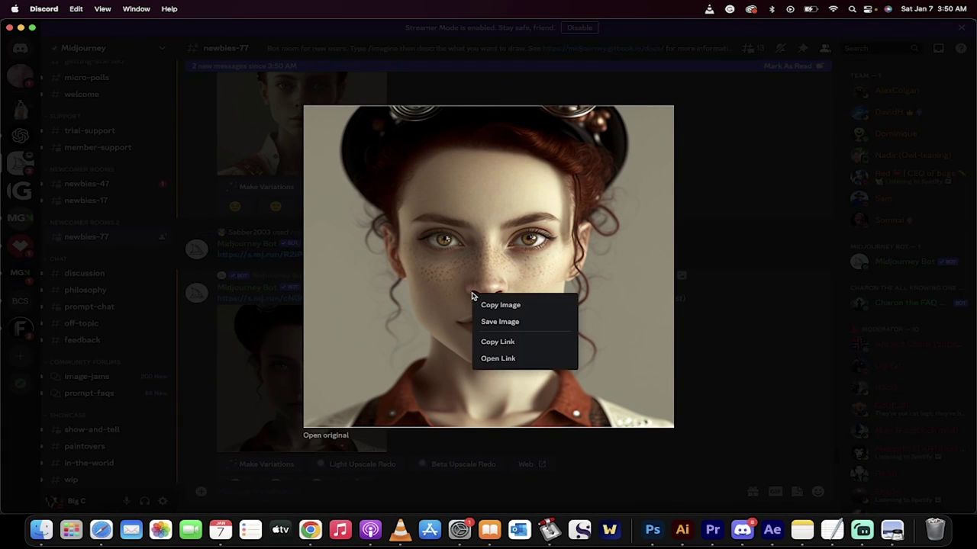
left_click(486, 322)
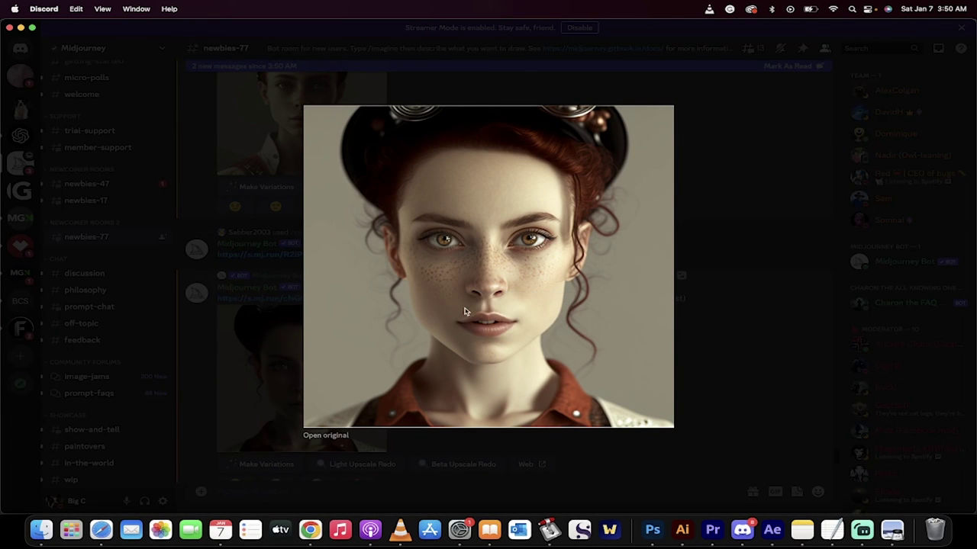
type("avatar")
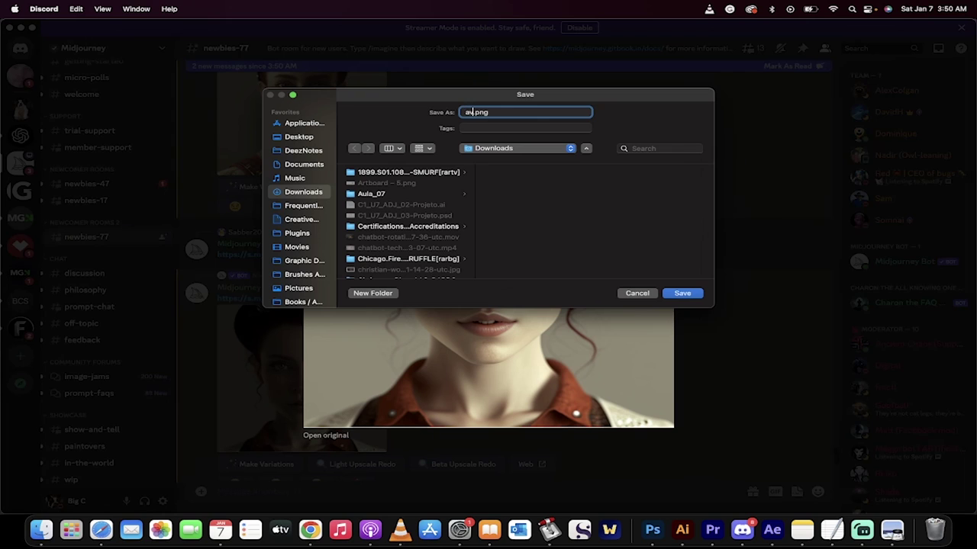
left_click(686, 296)
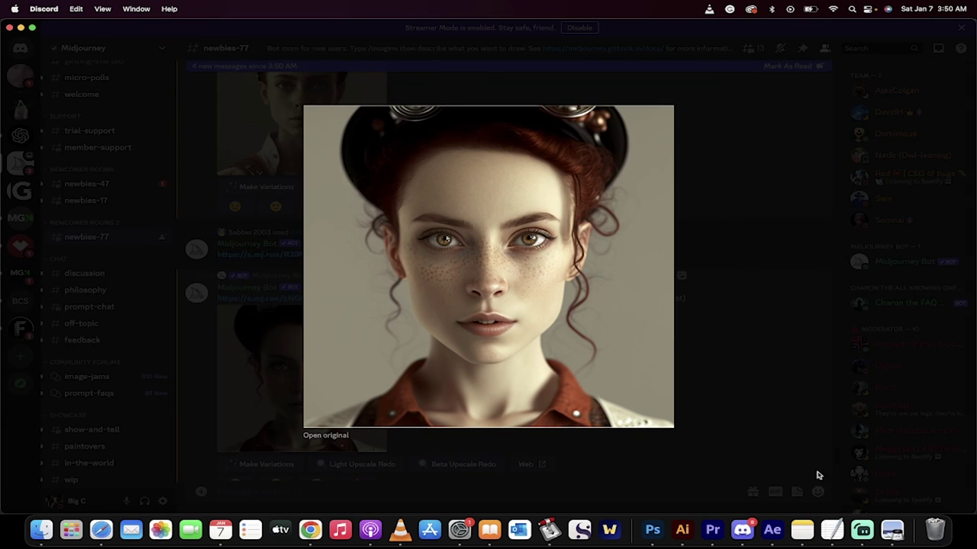